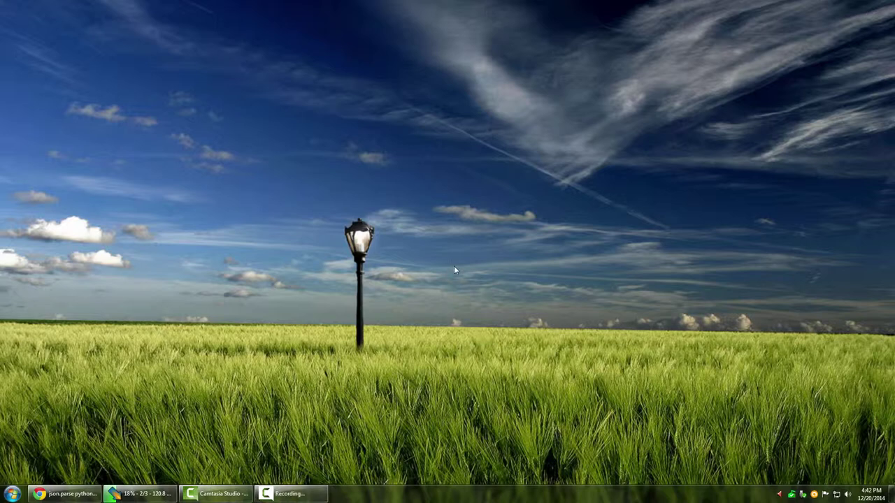
Launch Excel 2007 by running 'excel' from the Run box, then click into blank Book1.
key("super+r")
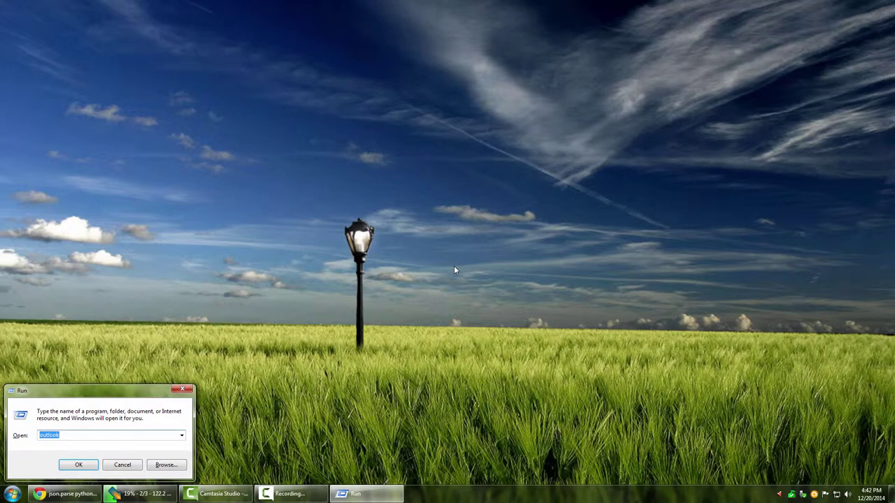
type("excel")
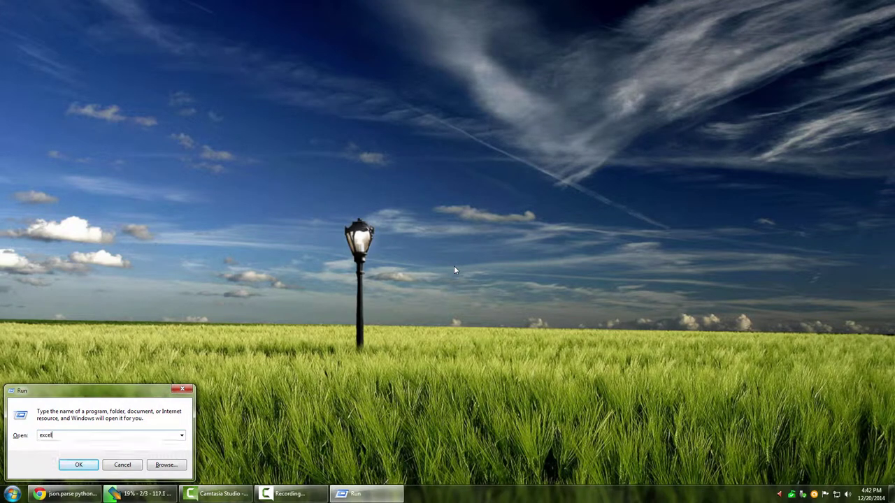
key("Return")
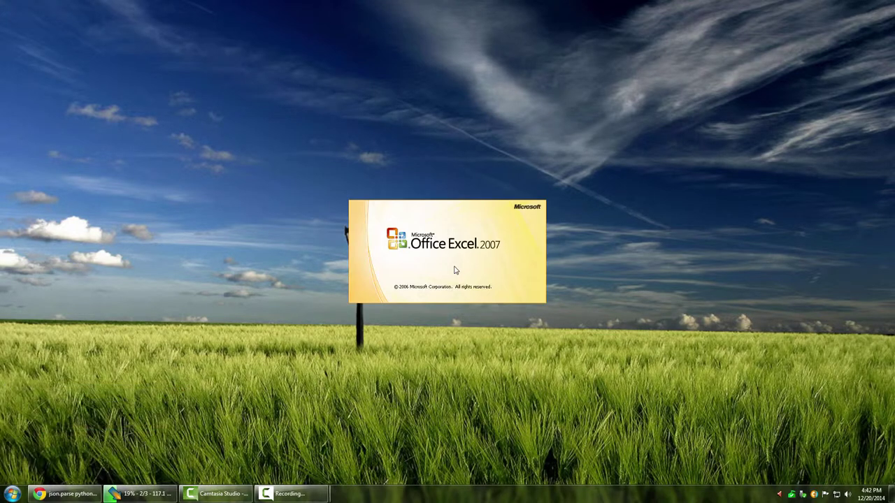
left_click(281, 161)
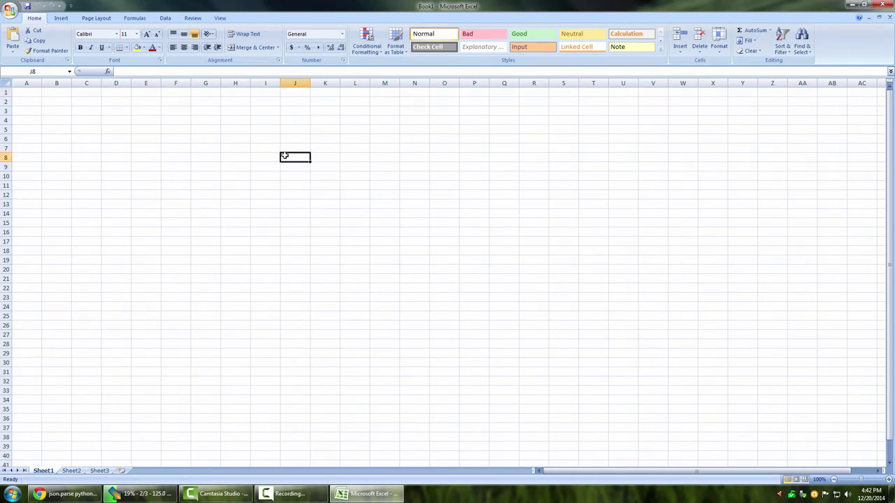
left_click(218, 92)
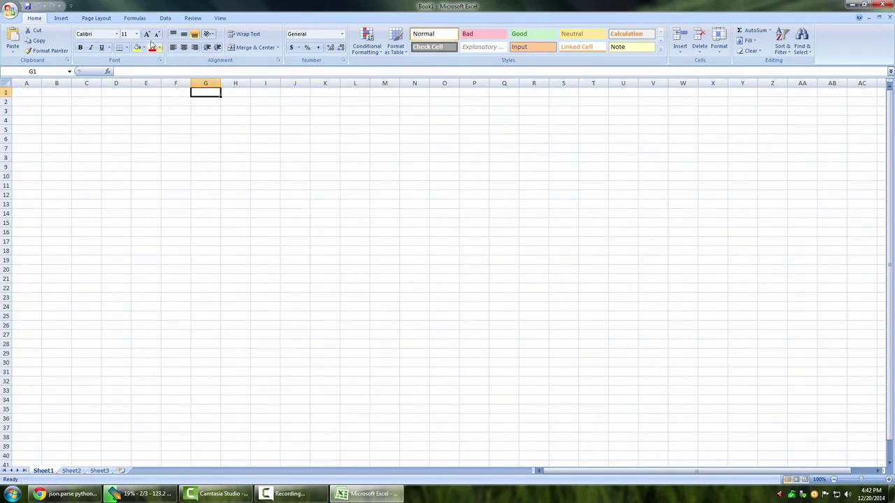
Open the Add-Ins page of Excel Options, then move it up-left and enlarge it.
left_click(10, 14)
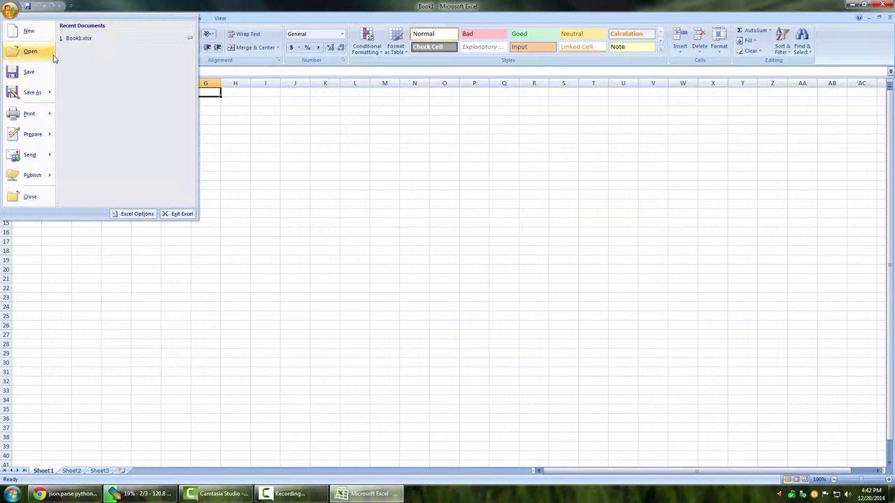
left_click(138, 214)
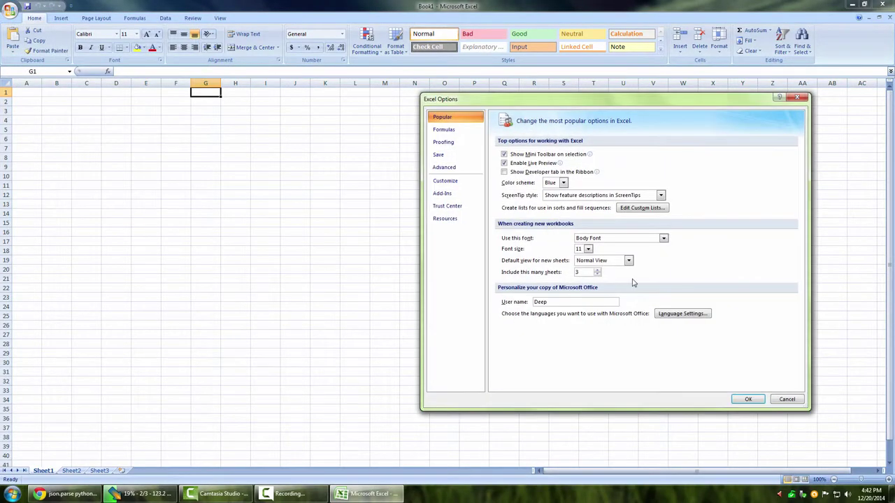
left_click(441, 195)
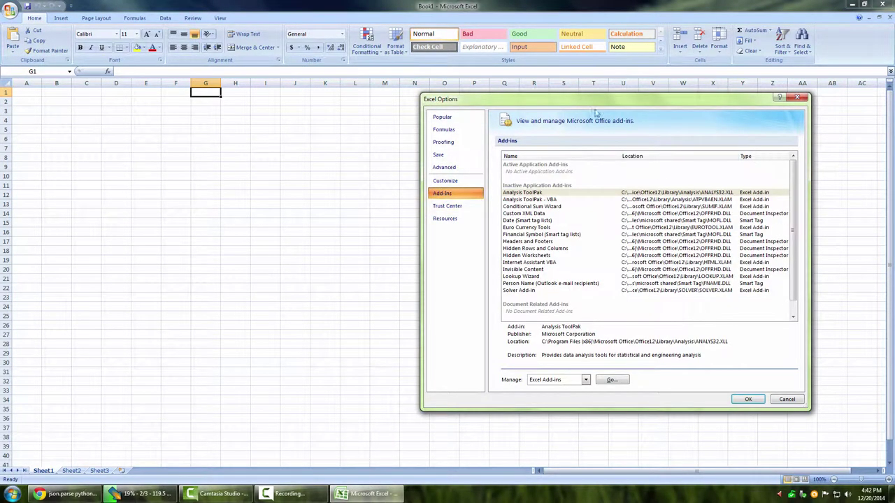
left_click_drag(562, 107, 285, 59)
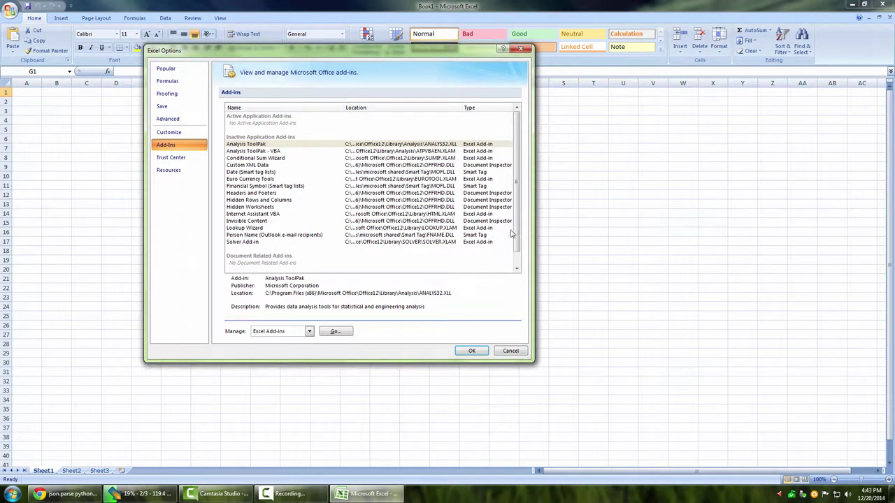
left_click_drag(532, 359, 784, 444)
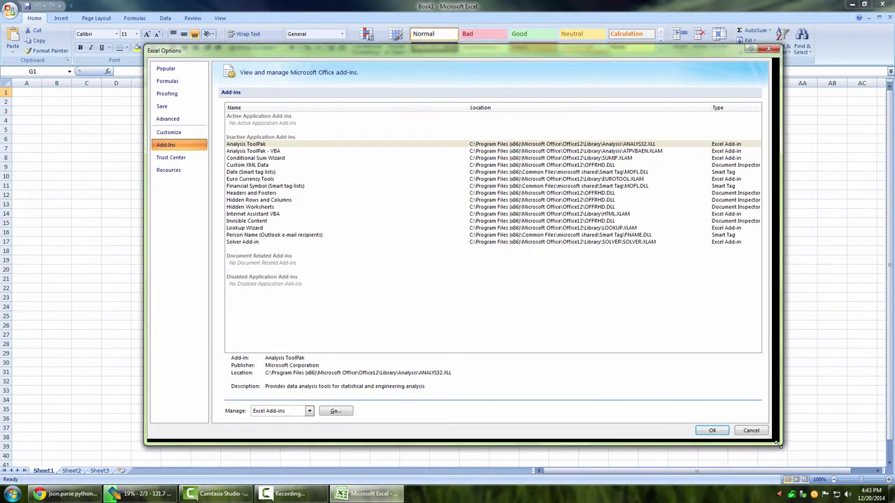
Inspect details of Analysis ToolPak - VBA, Person Name, Hidden Worksheets and other listed add-ins.
left_click(614, 186)
left_click(612, 214)
left_click(608, 236)
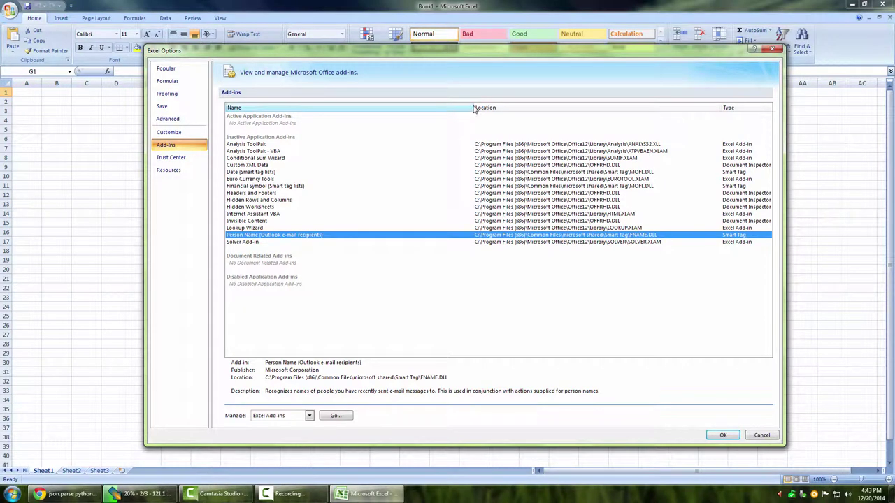
left_click(440, 152)
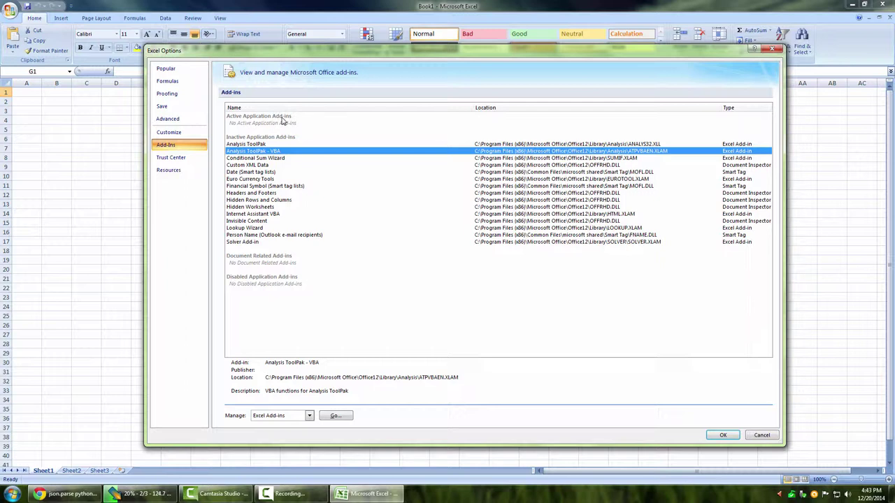
left_click(286, 172)
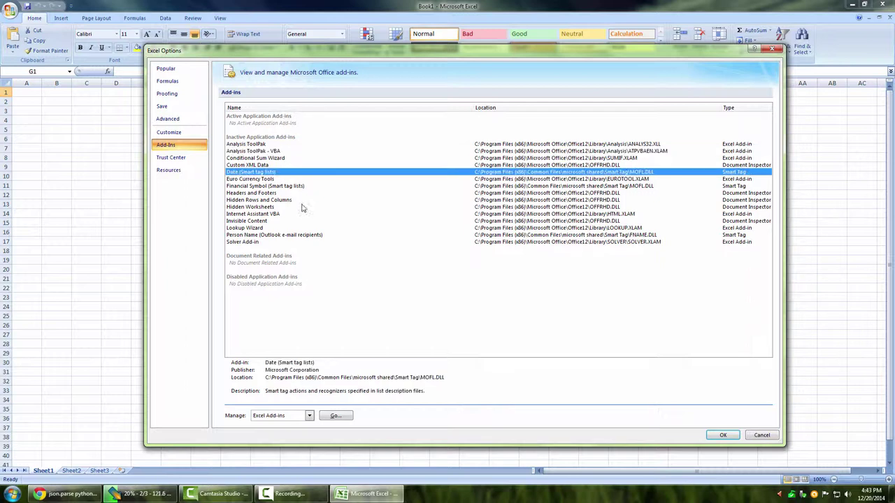
left_click(315, 221)
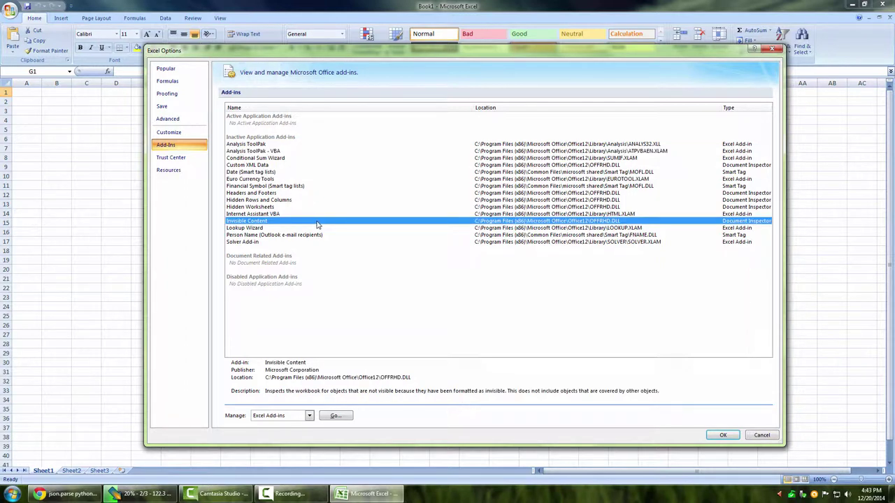
left_click(256, 152)
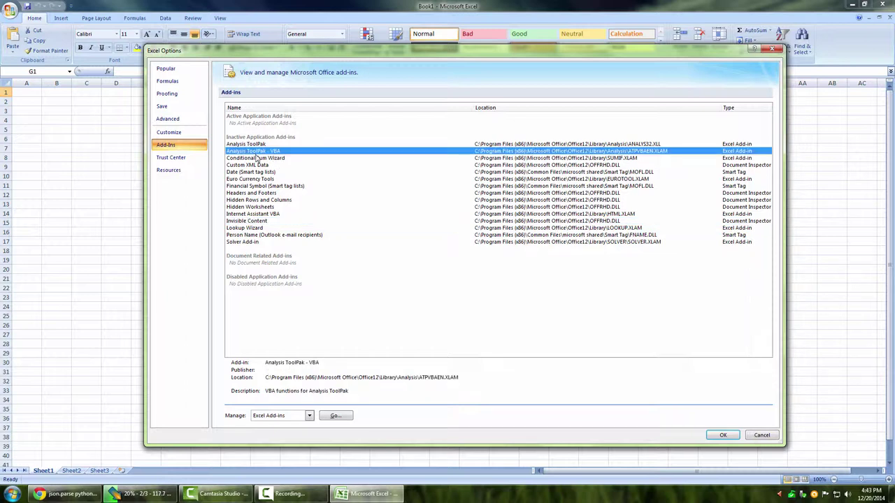
left_click(312, 209)
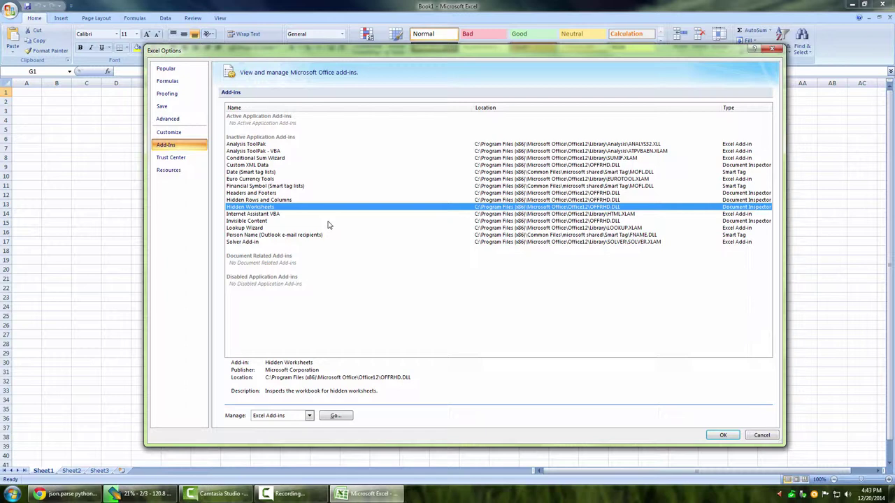
left_click(294, 235)
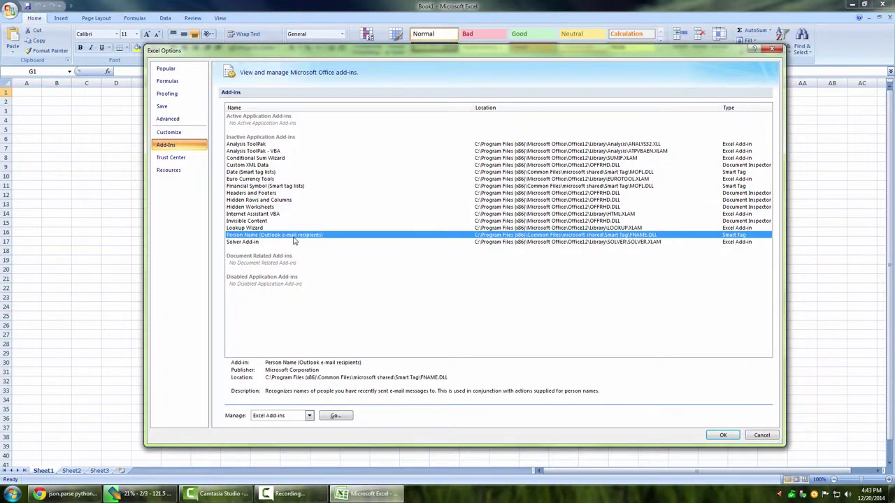
left_click(380, 194)
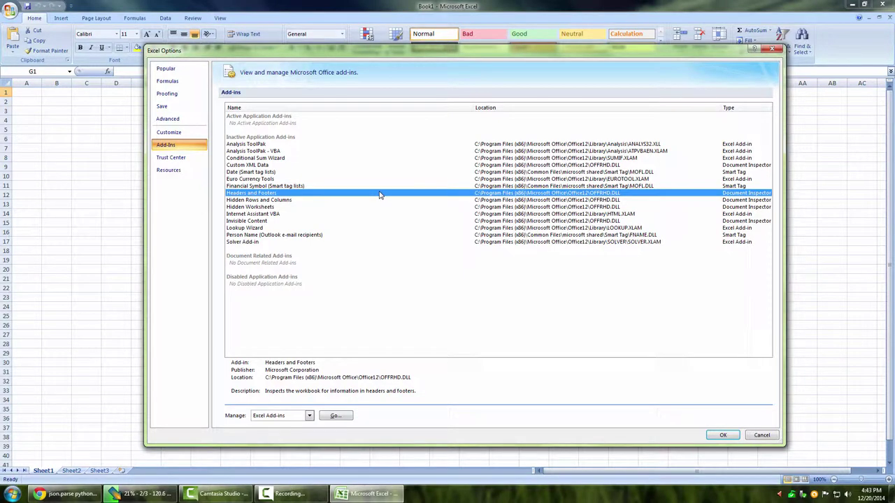
Open the empty COM Add-ins manager, cancel the Add browser, and close it.
left_click(309, 415)
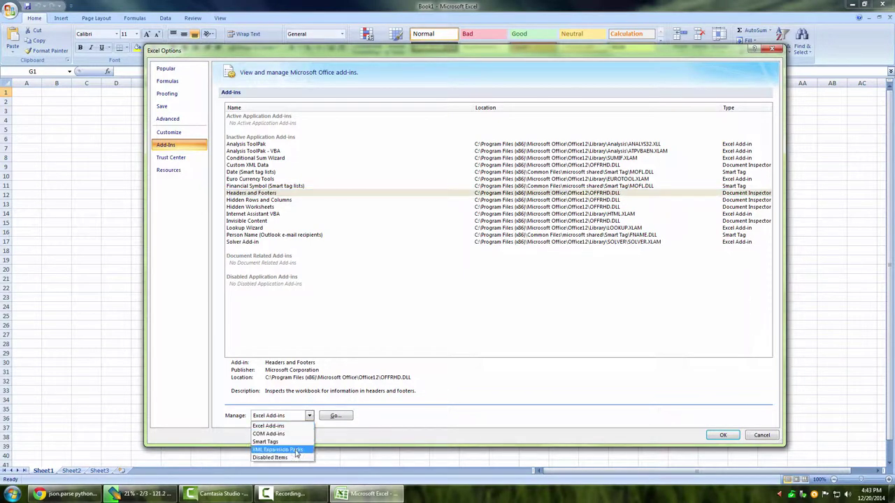
left_click(283, 433)
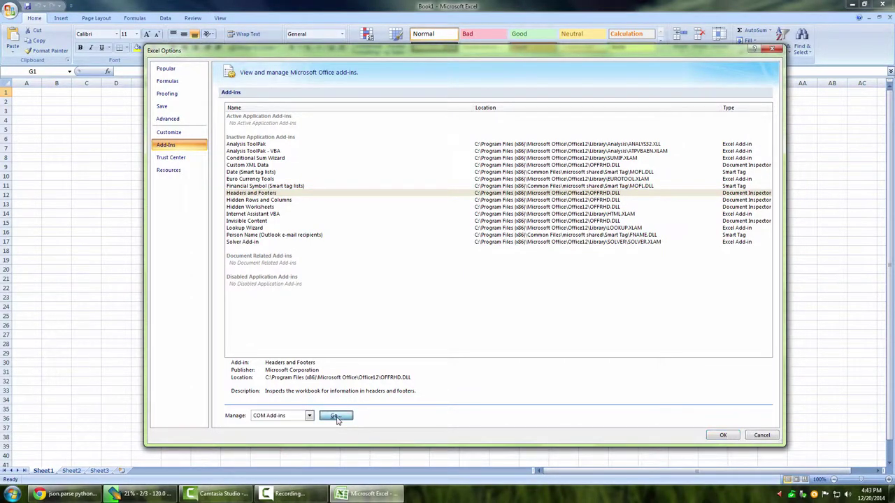
left_click(335, 415)
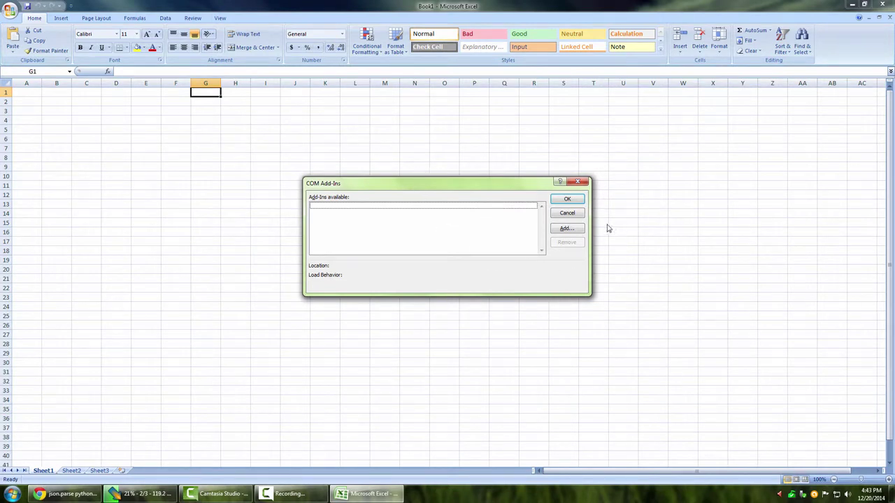
left_click(570, 217)
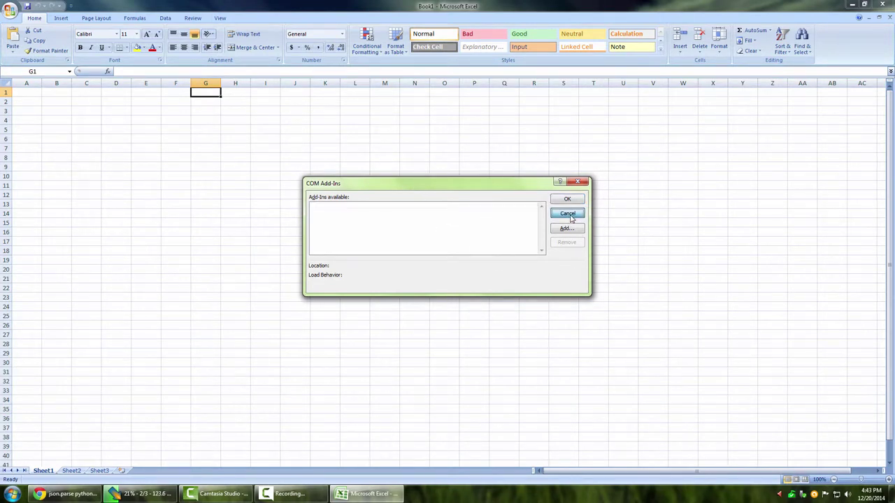
left_click(567, 228)
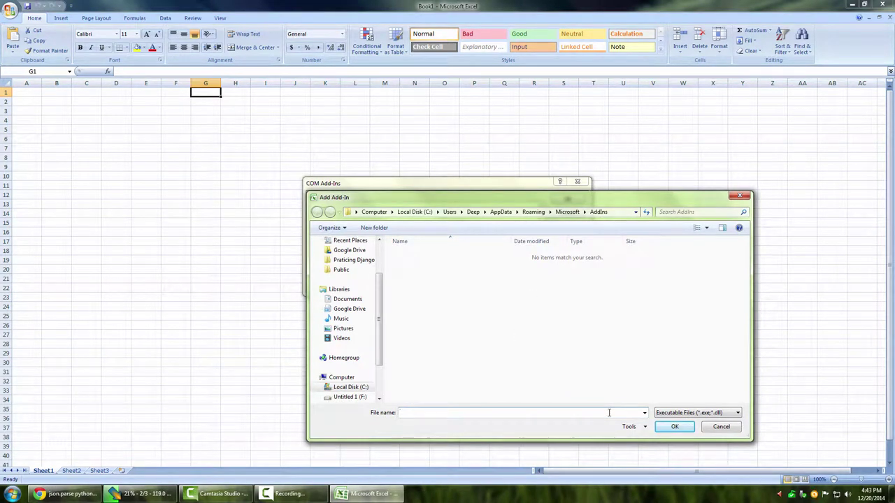
left_click(711, 427)
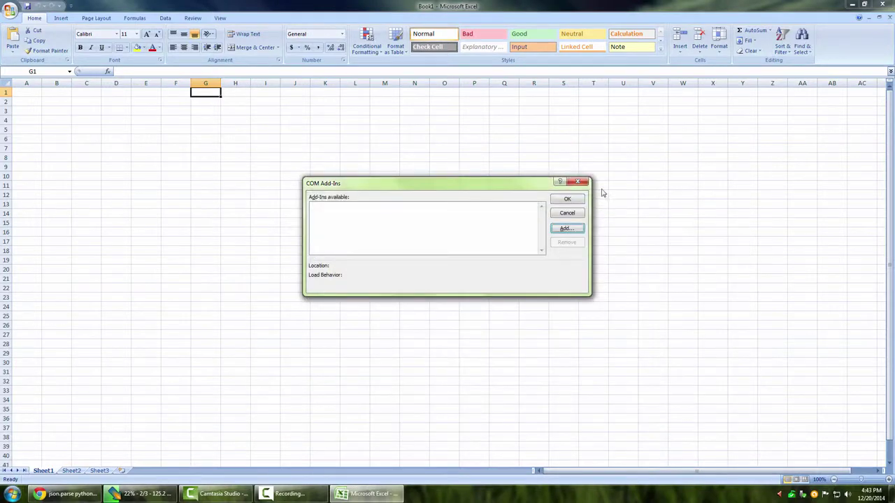
left_click(578, 183)
Close Excel and launch Word by running 'winword' from the Run box.
left_click(308, 185)
key("alt+space")
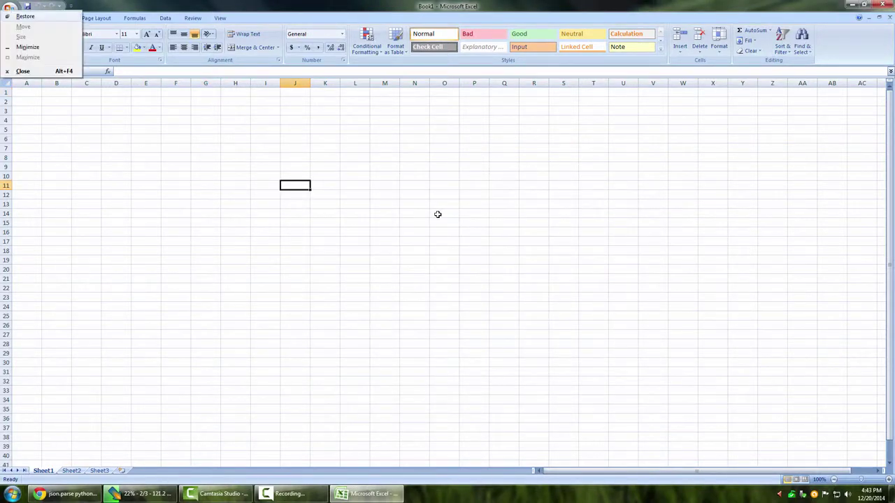
key("c")
key("super+r")
type("w")
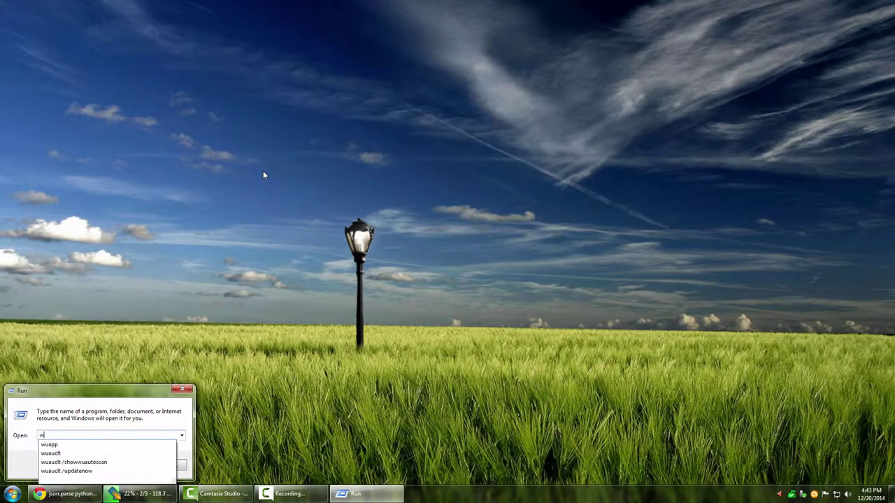
type("inword")
key("Return")
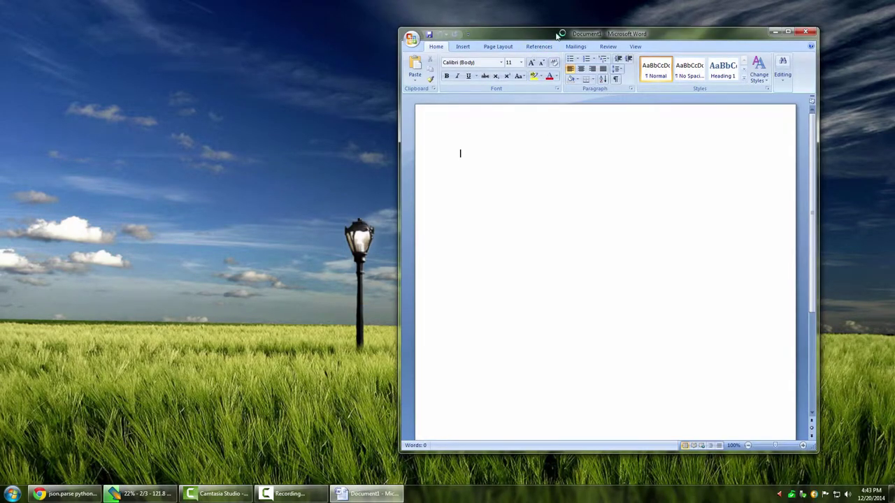
Maximize the Word window and open Word Options from the Office menu.
left_click_drag(557, 35, 549, 2)
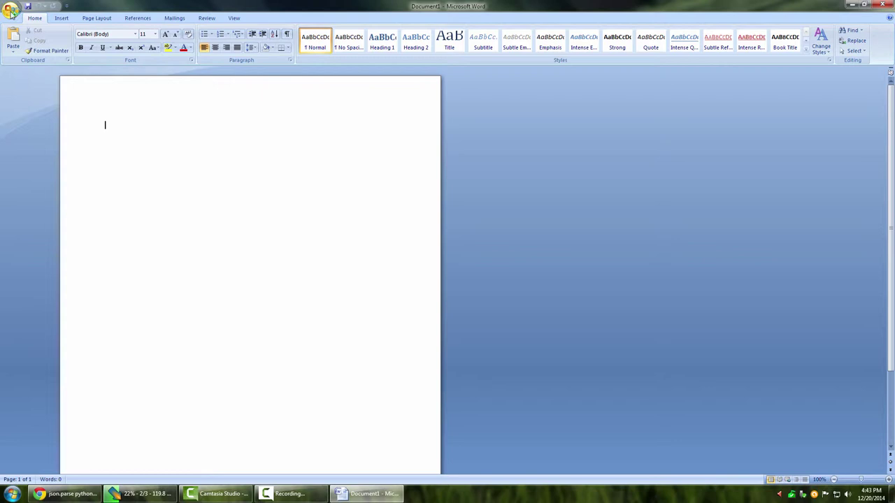
left_click(11, 13)
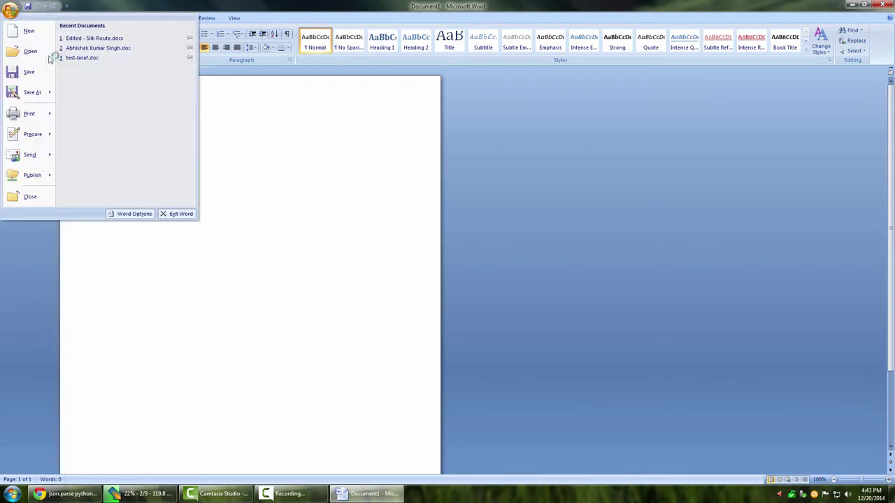
left_click(133, 214)
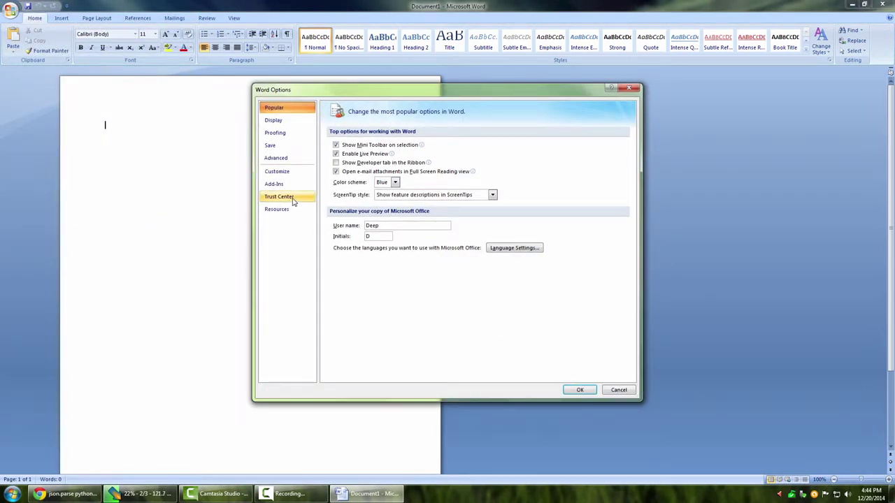
Show Word's Add-Ins page, view Custom XML Data and Person Name, and enlarge the dialog.
left_click(287, 185)
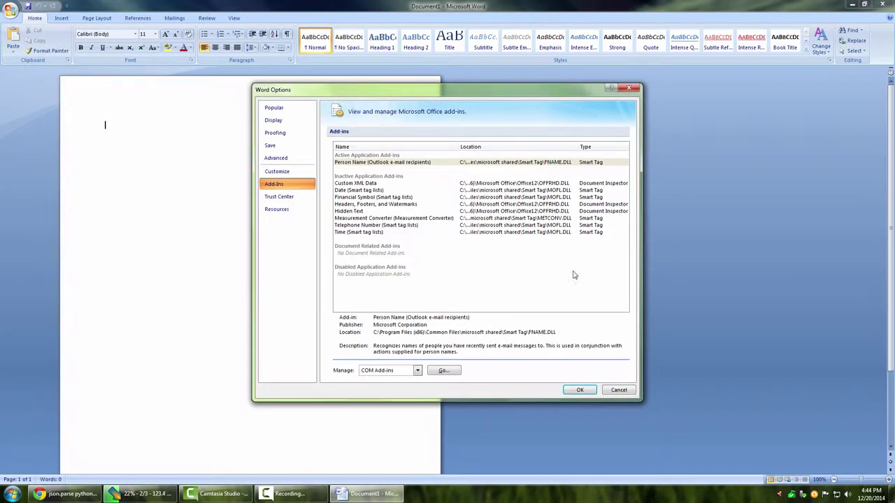
left_click(386, 183)
left_click(392, 162)
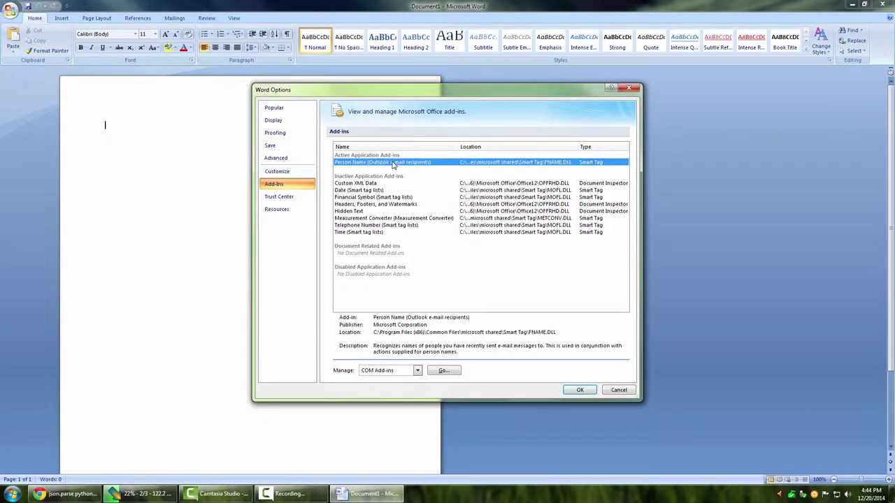
left_click_drag(519, 91, 382, 68)
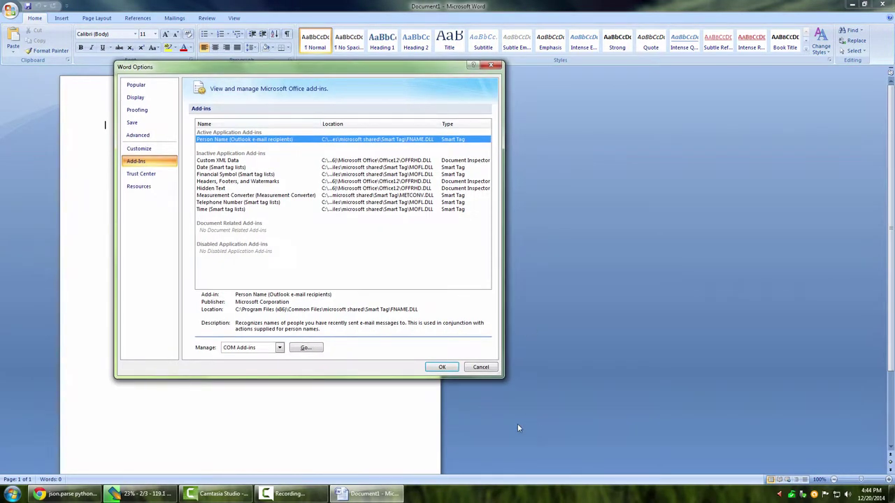
left_click_drag(501, 377, 858, 444)
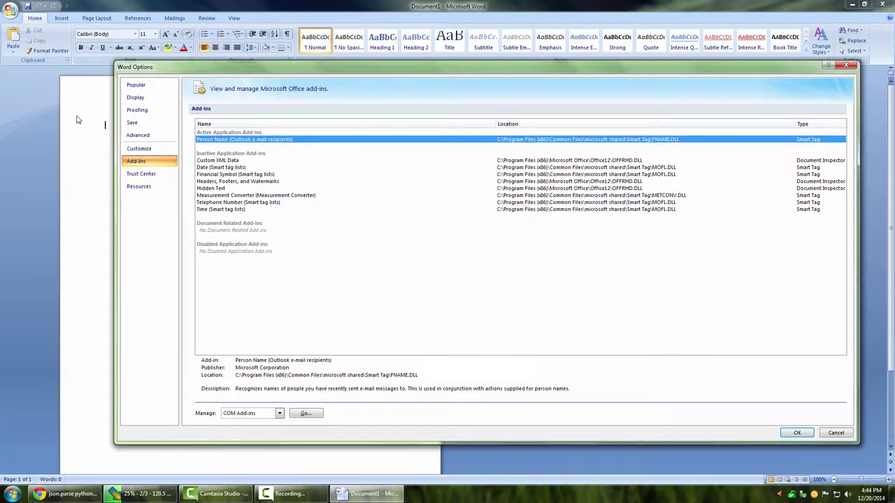
View Hidden Text, Headers/Footers/Watermarks and Date add-in details, then close Word Options.
left_click(256, 188)
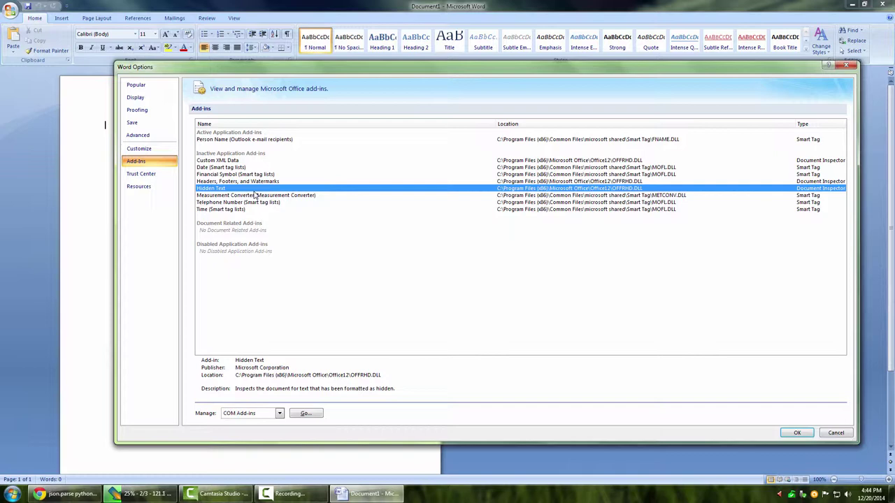
left_click(255, 182)
left_click(232, 168)
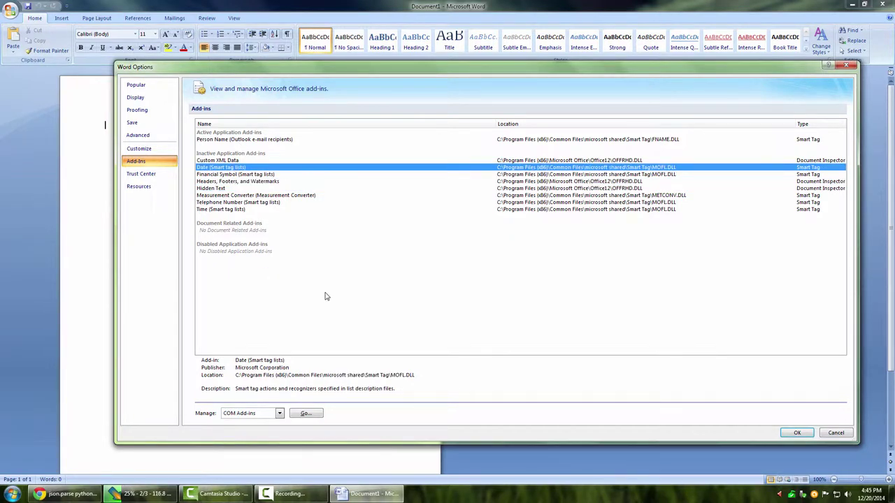
key("Escape")
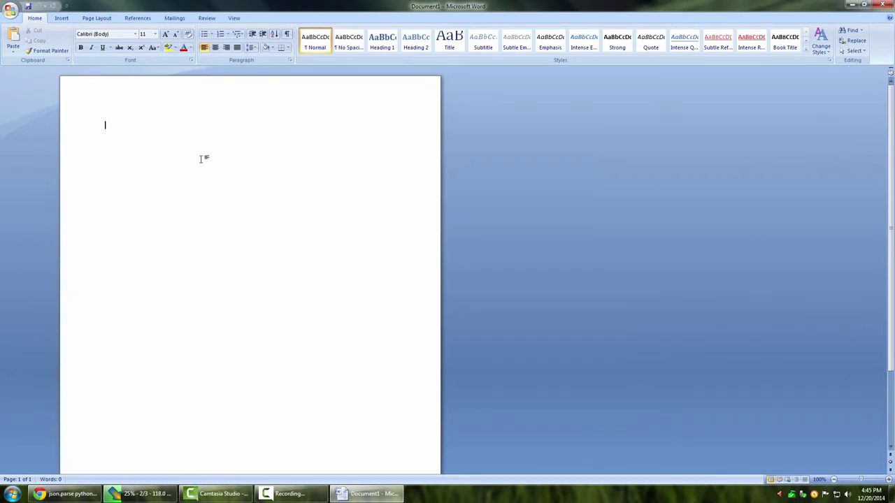
Launch PowerPoint by running 'powerpnt' from the Run box.
key("super+r")
type("power")
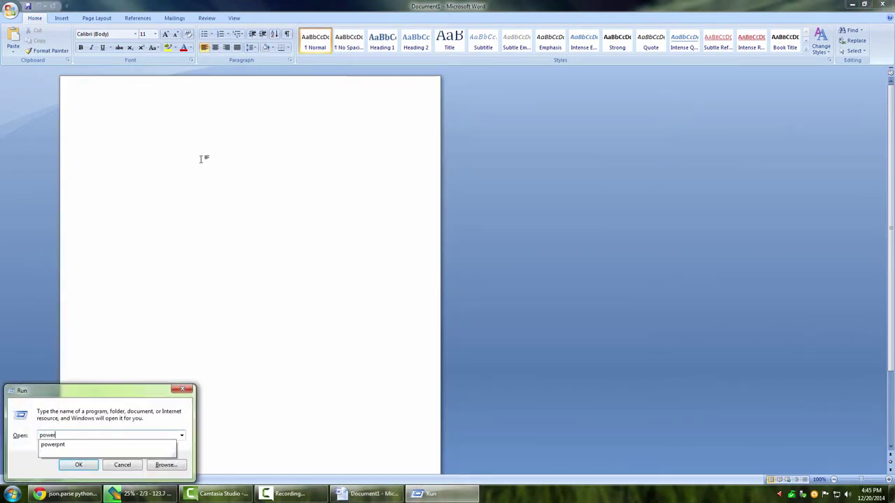
type("pnt")
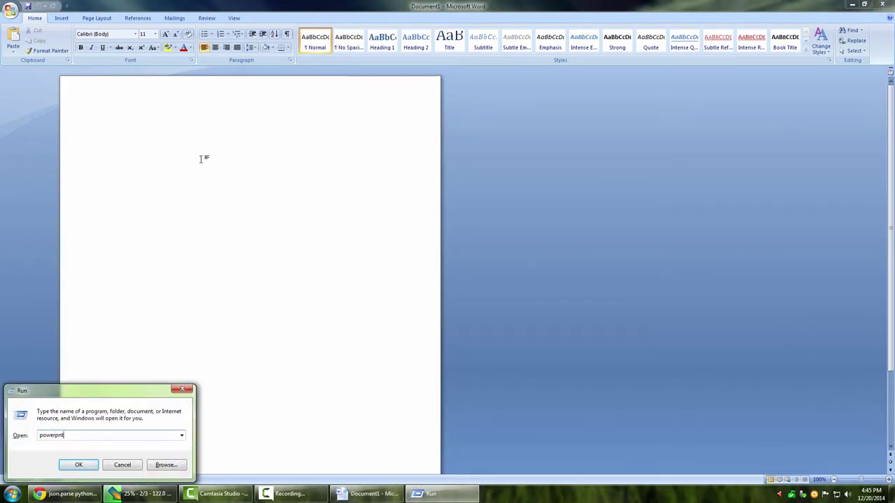
key("Return")
type("powerpnt")
key("Return")
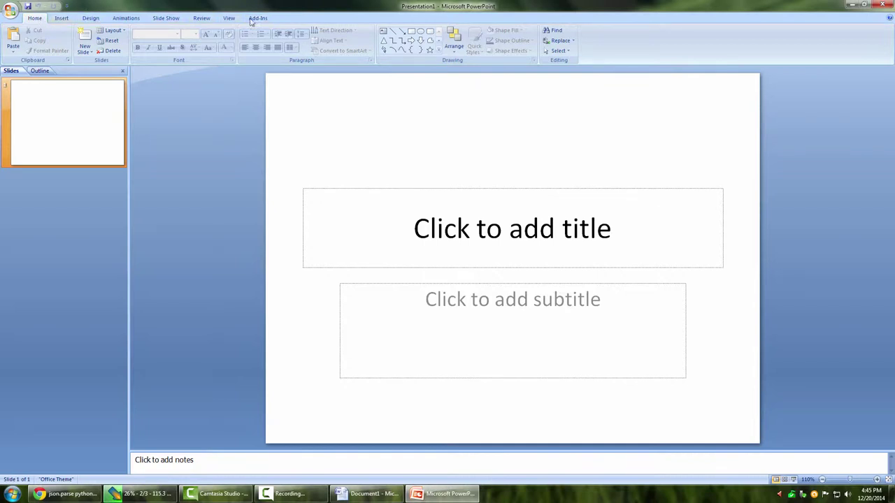
Show the Add-Ins ribbon tab, then open PowerPoint Options from the Office menu.
left_click(262, 19)
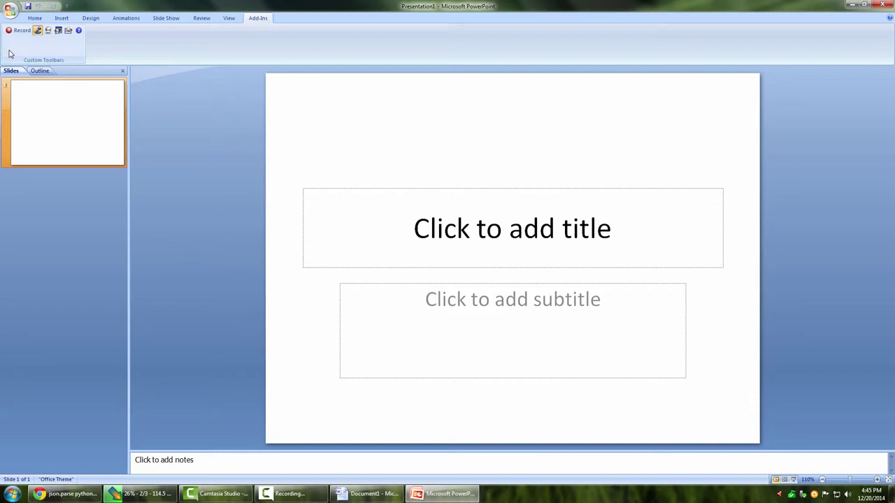
left_click(10, 13)
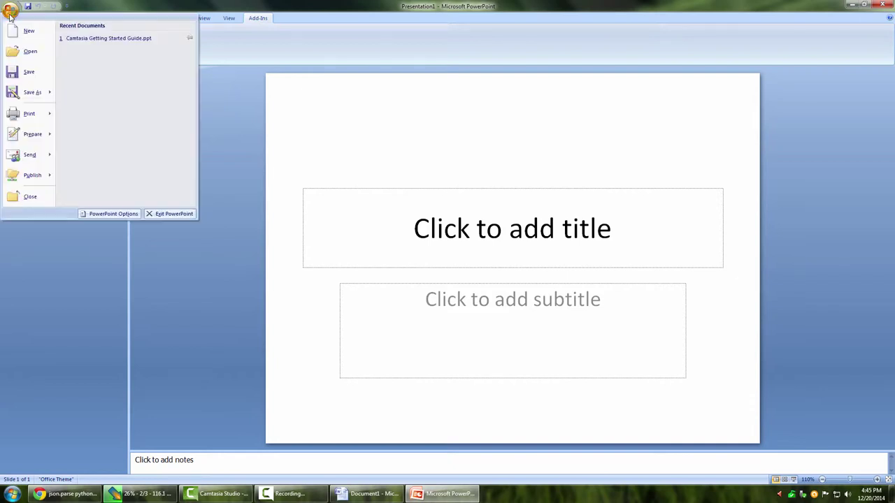
left_click(105, 214)
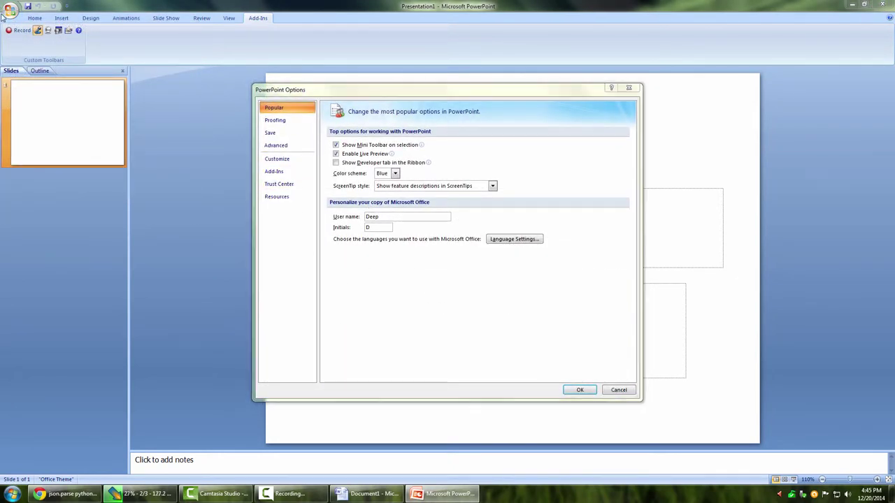
key("Escape")
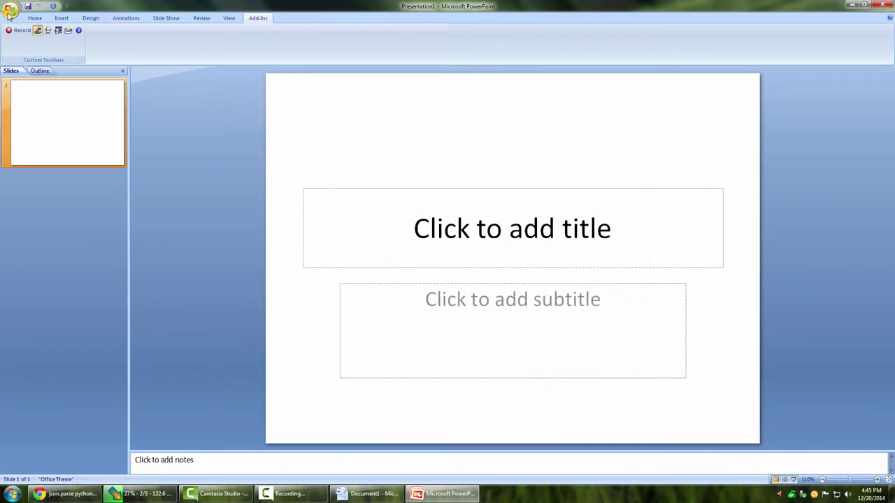
left_click(9, 14)
left_click(112, 213)
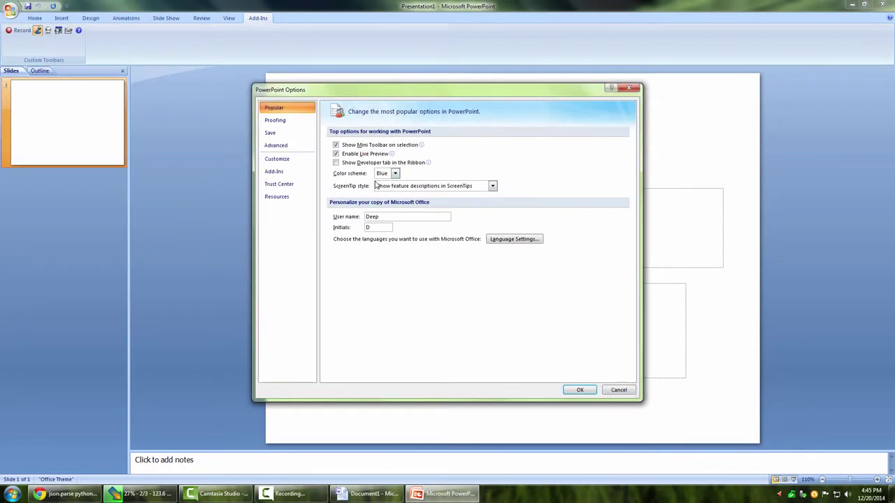
Show PowerPoint's Add-Ins page, widen the dialog, and view Camtasia and Document Inspector add-in details.
left_click(279, 174)
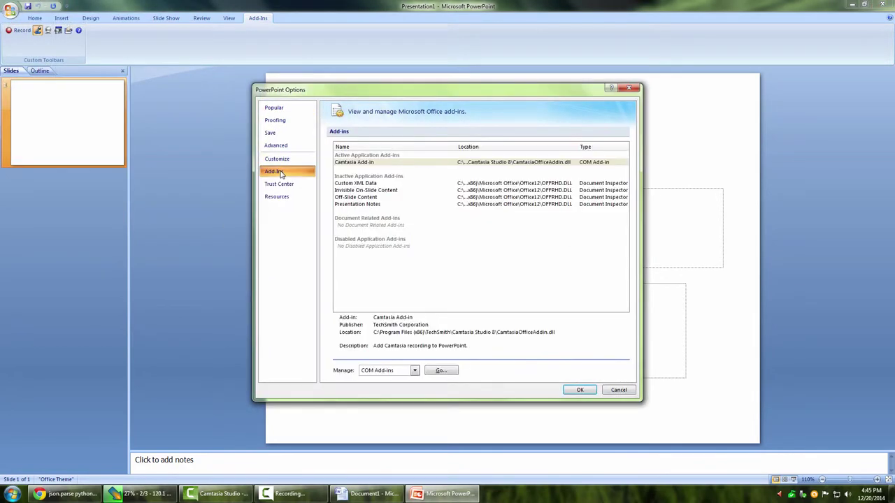
left_click(371, 164)
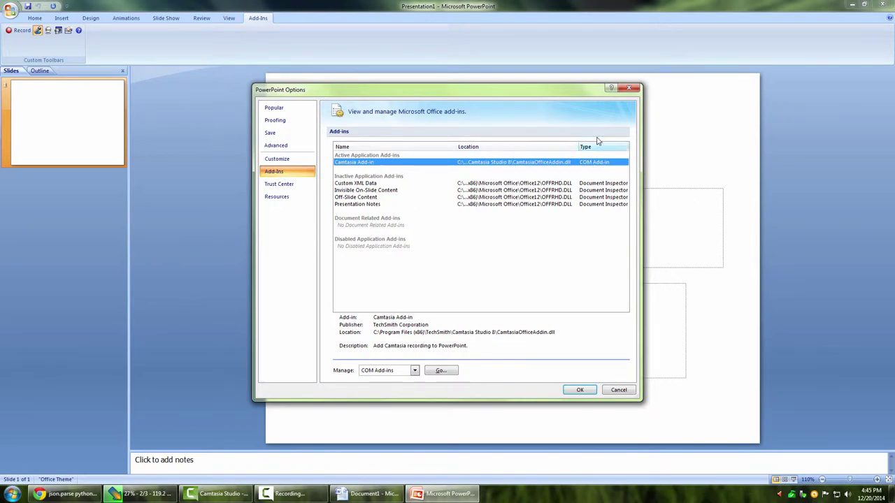
left_click_drag(390, 37, 378, 32)
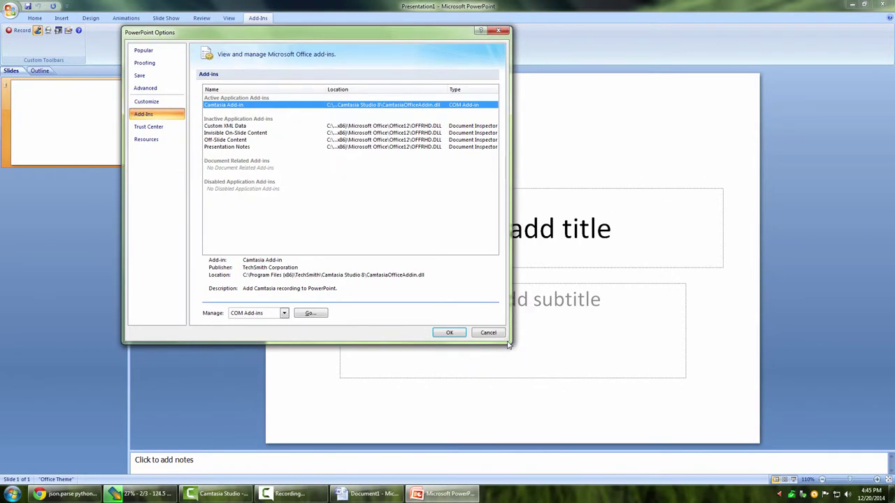
left_click_drag(603, 370, 893, 428)
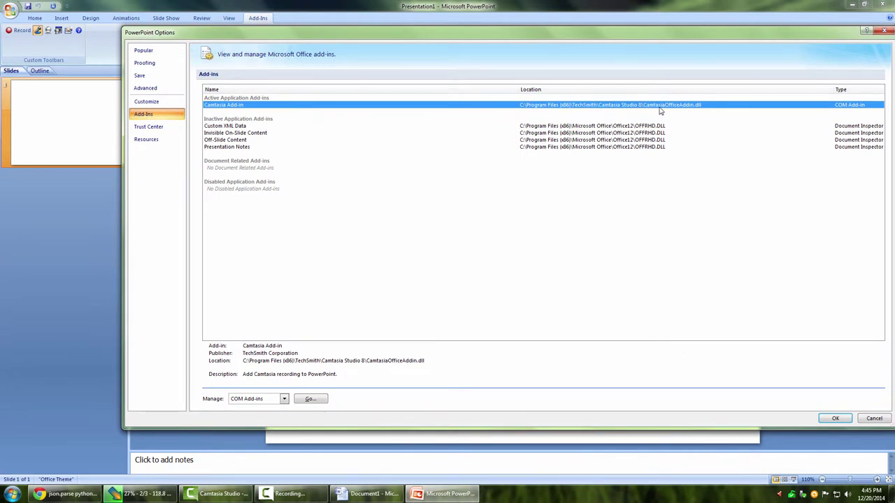
left_click(604, 132)
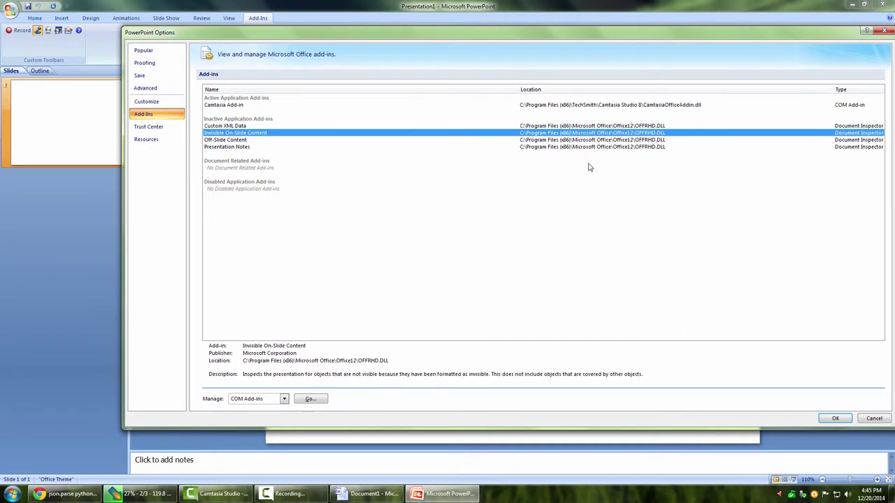
left_click(232, 147)
left_click(228, 127)
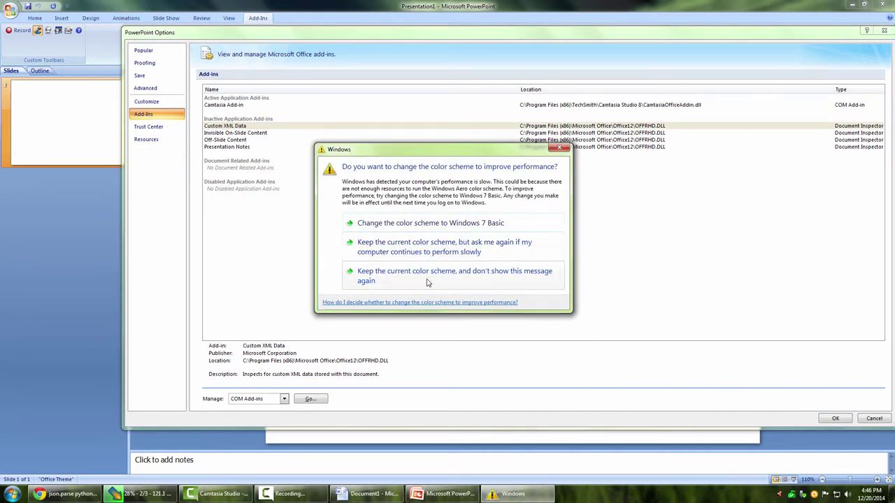
Keep the current color scheme and stop the Windows prompt from appearing again.
left_click(437, 280)
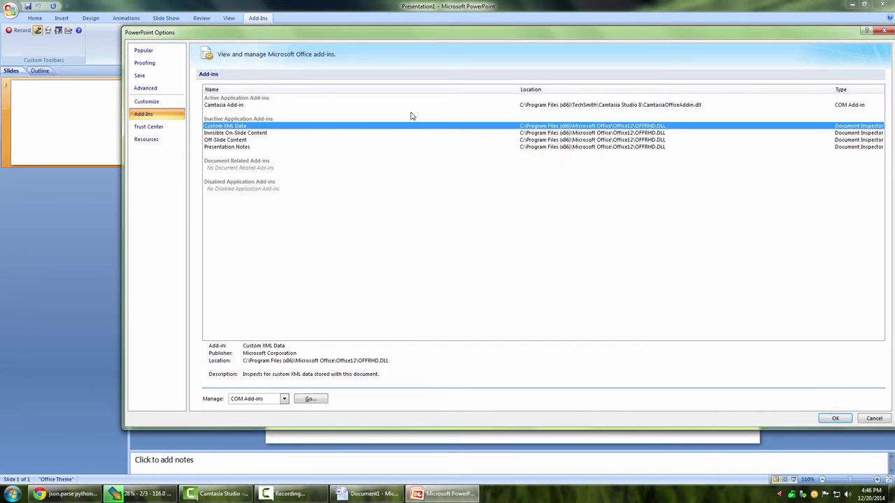